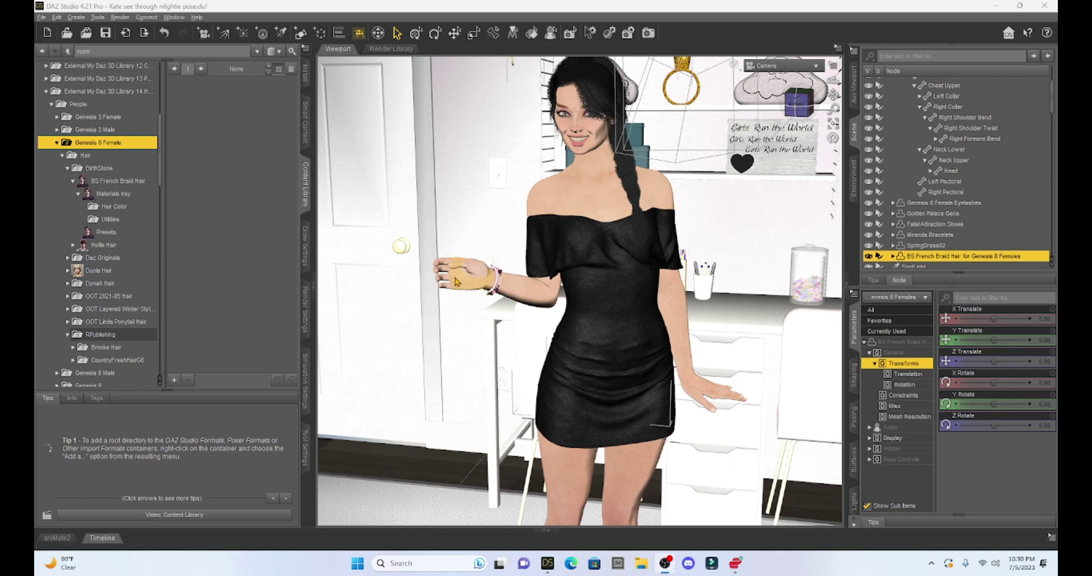
Switch to the empty second DAZ Studio instance and load the IL Vase 1 prop into its scene.
mouse_move(548, 562)
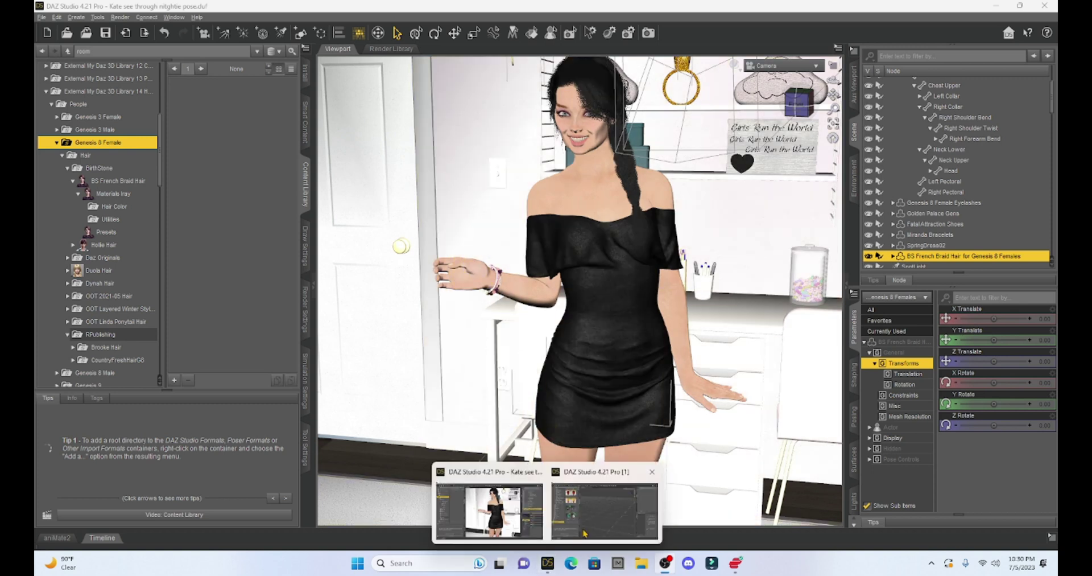
click(612, 510)
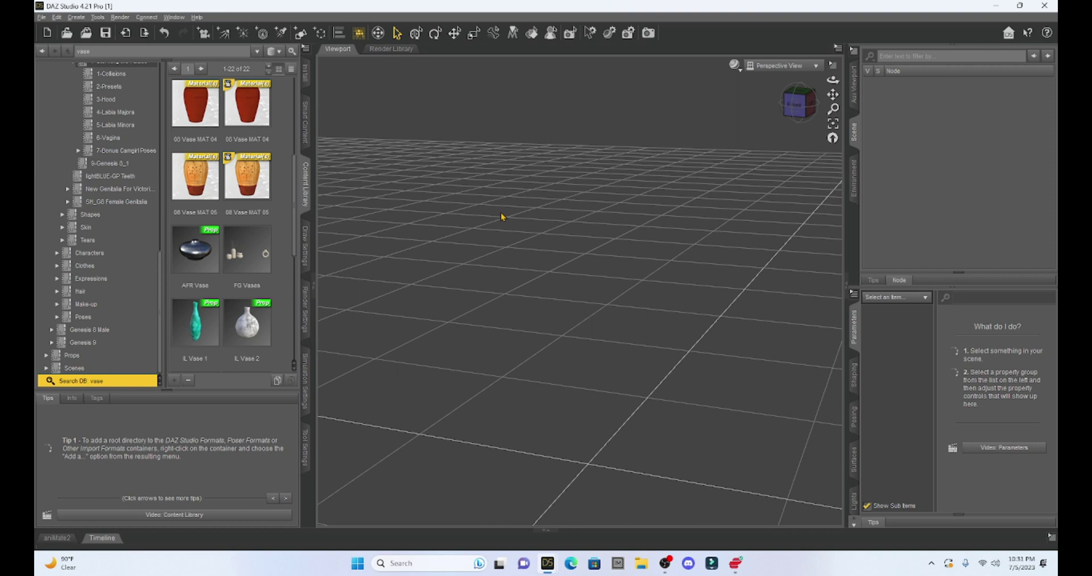
double_click(195, 312)
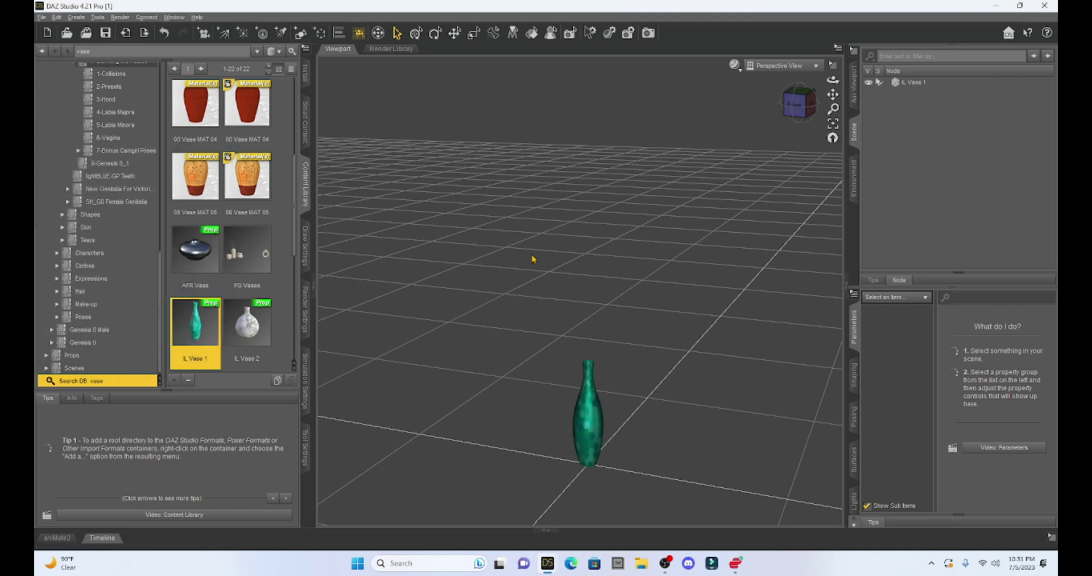
key(f)
scroll(704, 262, up, 2)
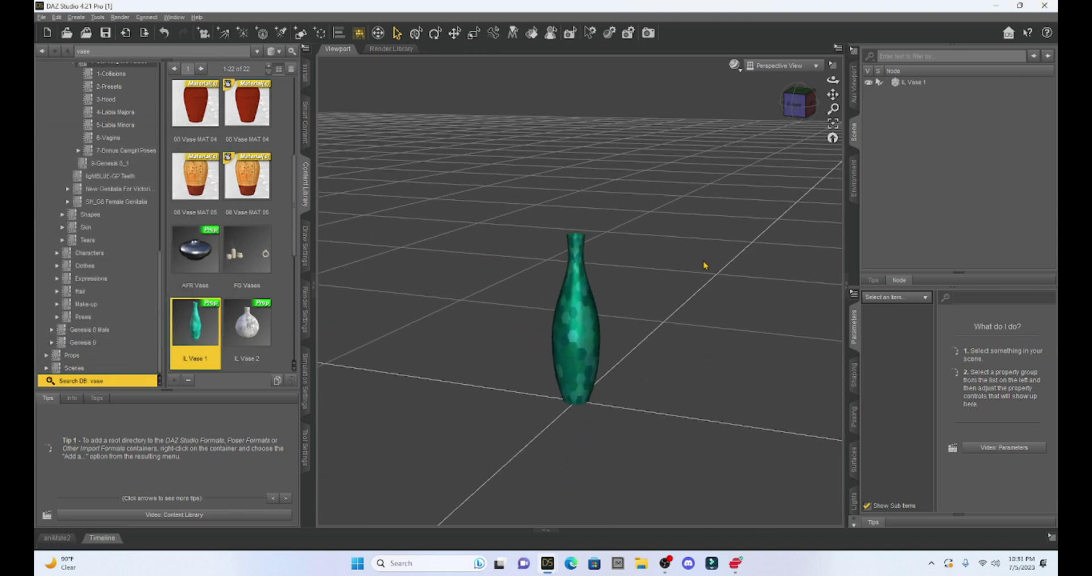
Search the content library for "flowers" and place the Flower prop in the vase's mouth.
triple_click(123, 51)
text(flowers)
key(Return)
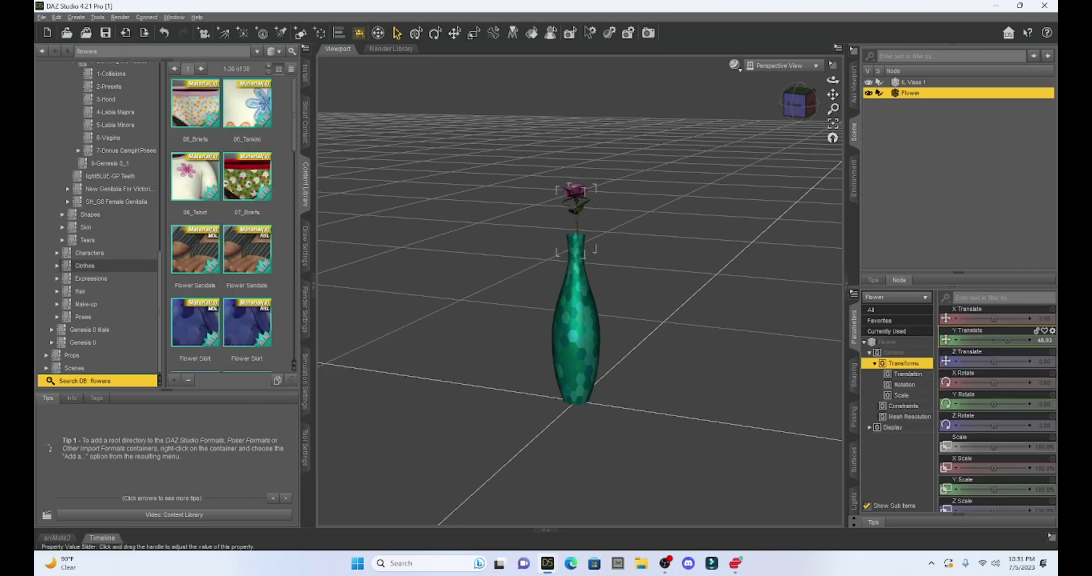
Duplicate the flower three times and fan out the copies, tilting Flower (3) to 33.04 on X and Flower (4) about Z.
click(57, 17)
click(181, 92)
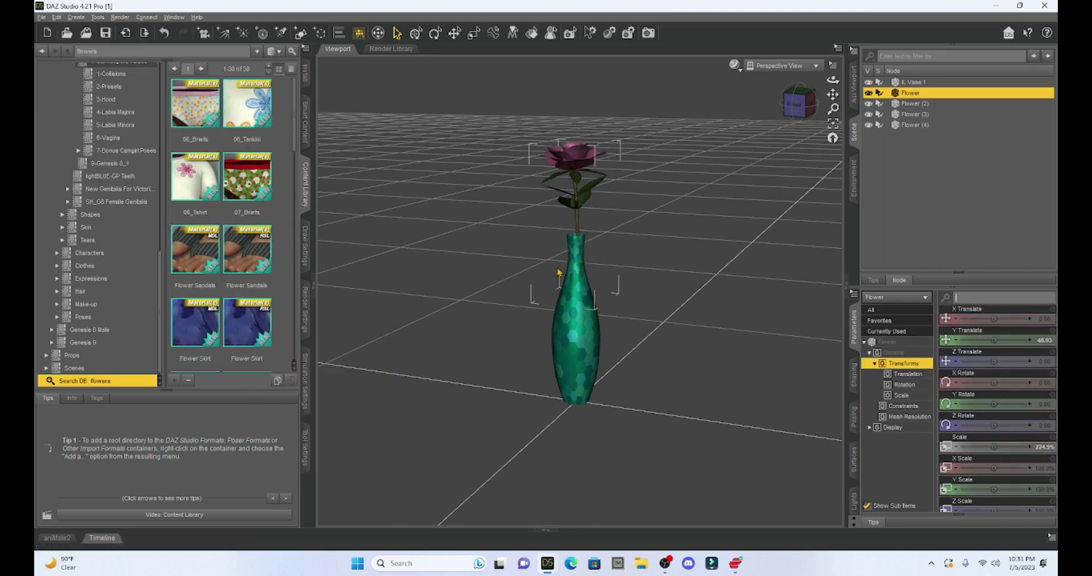
click(910, 114)
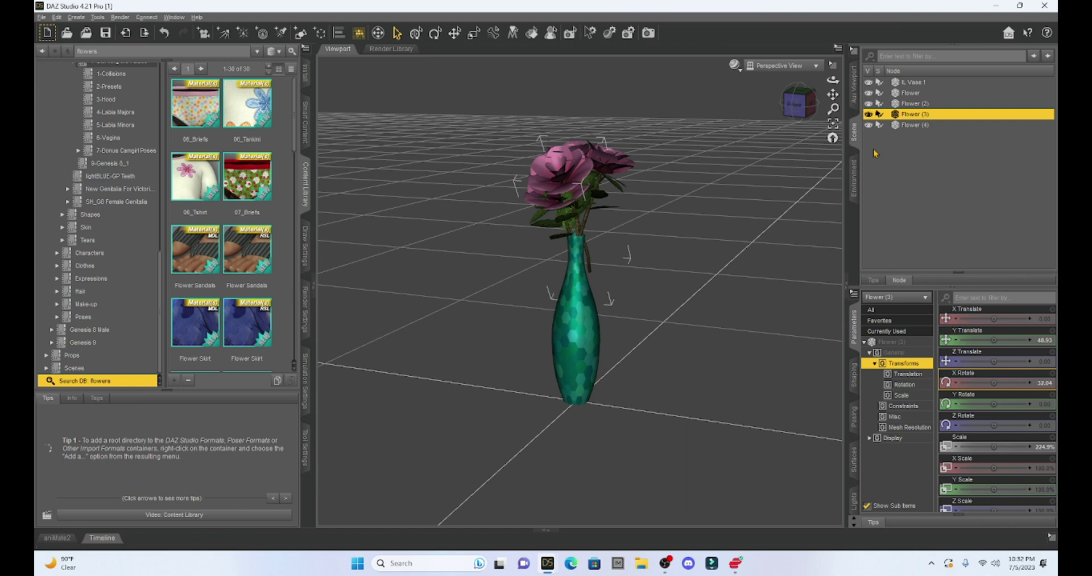
click(915, 124)
drag(994, 424, 1000, 425)
Remove the stem section of the first Flower that pokes through the vase wall, using geometry selection.
click(561, 296)
scroll(709, 224, up, 10)
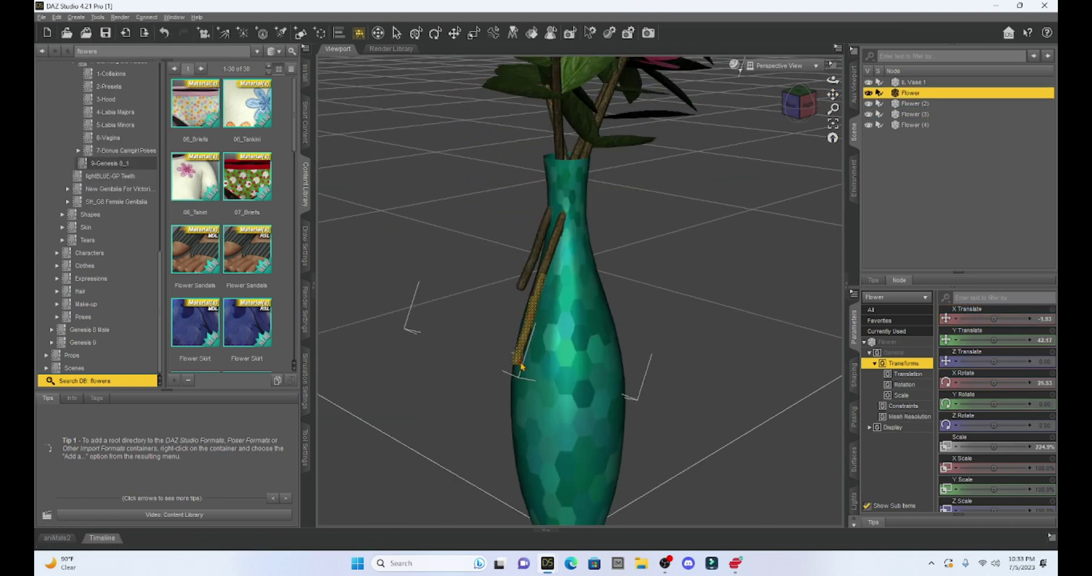
right_click(698, 256)
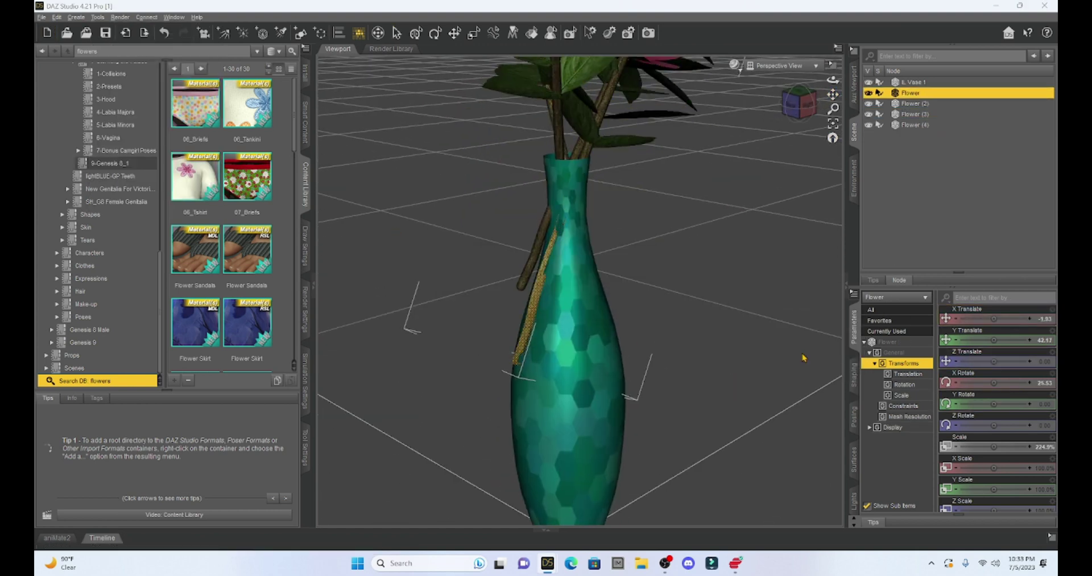
click(825, 330)
click(480, 289)
Remove the stem polygons of Flower (4) that protrude through the vase wall.
scroll(700, 165, down, 3)
click(616, 227)
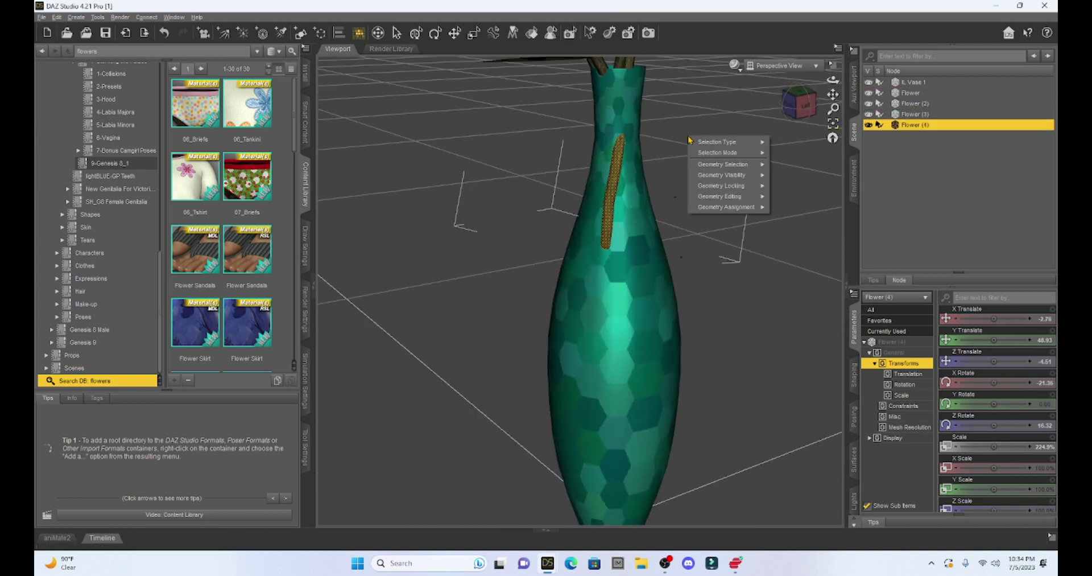
scroll(692, 173, down, 5)
Shift Flower (3) inside the vase neck to X Translate 0.32 and Z Translate 3.77.
click(910, 114)
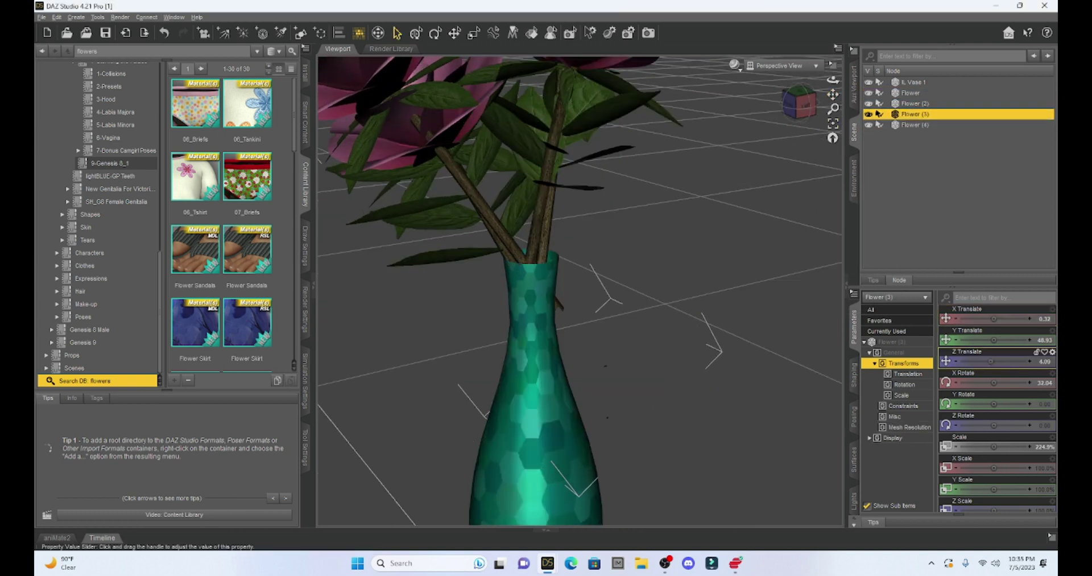
scroll(580, 285, down, 4)
drag(833, 94, 833, 98)
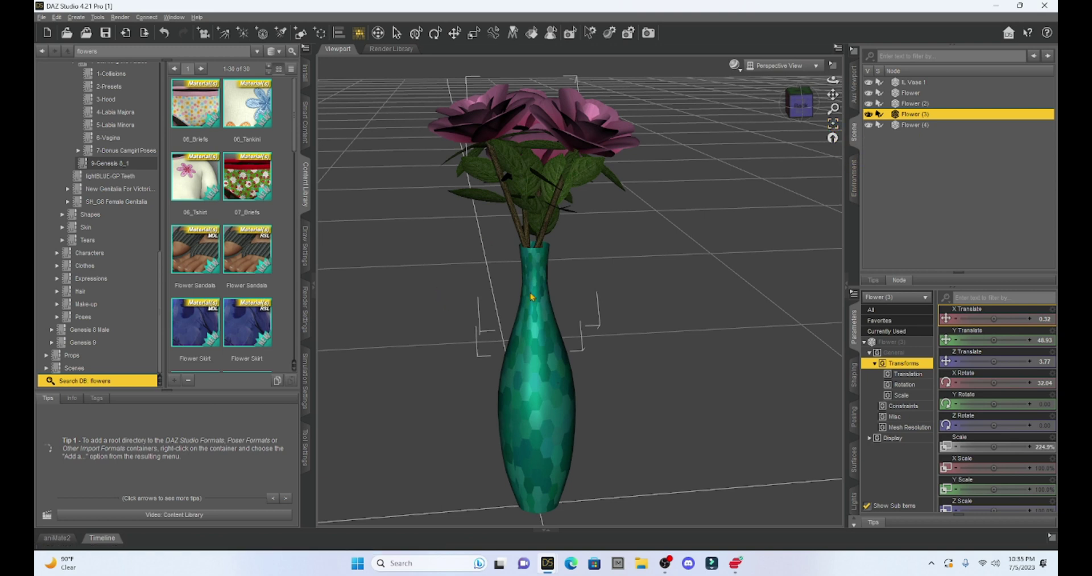
drag(802, 105, 834, 96)
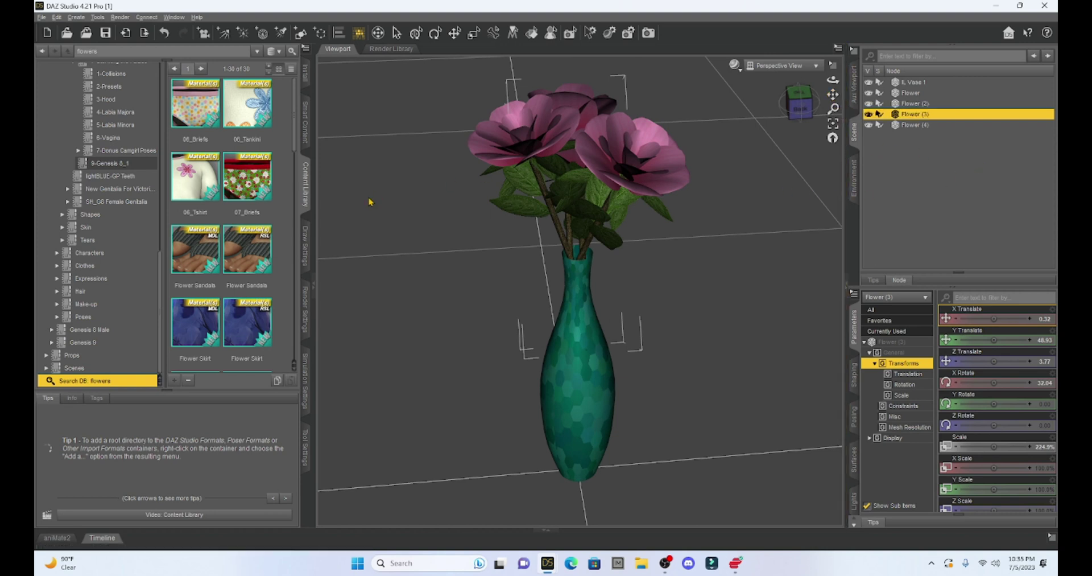
Export the vase with flowers as the OBJ file "flower vase" in the Extras folder, using the DAZ Studio (1 unit = 1cm) preset.
click(41, 17)
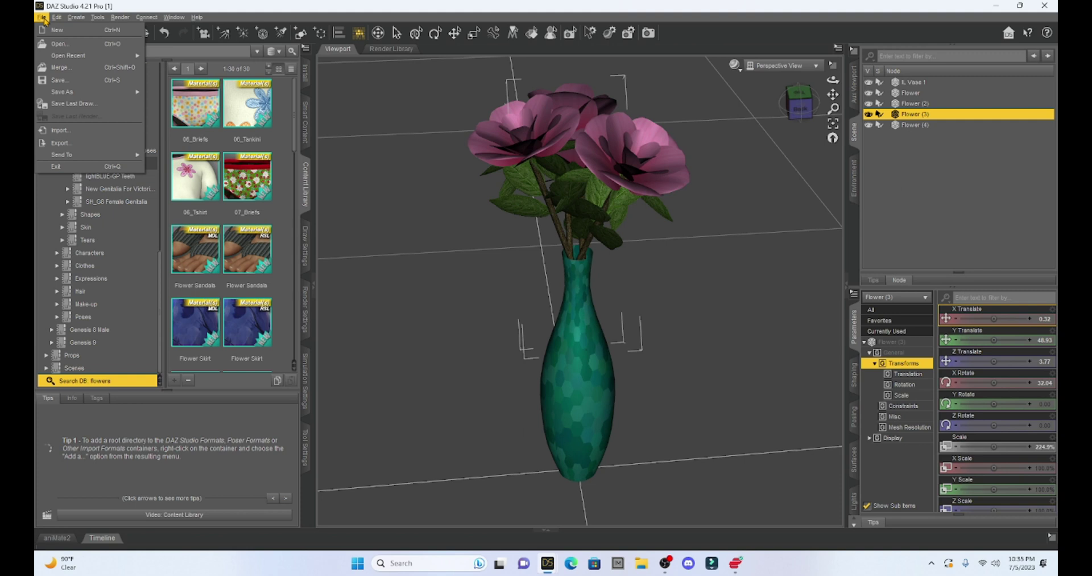
click(60, 143)
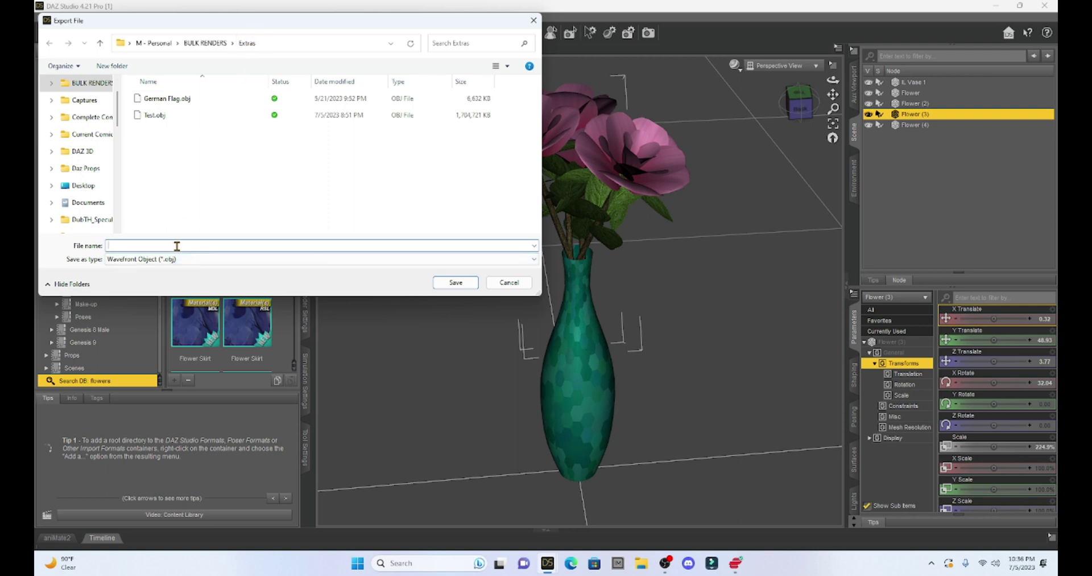
text(flower vase)
click(453, 283)
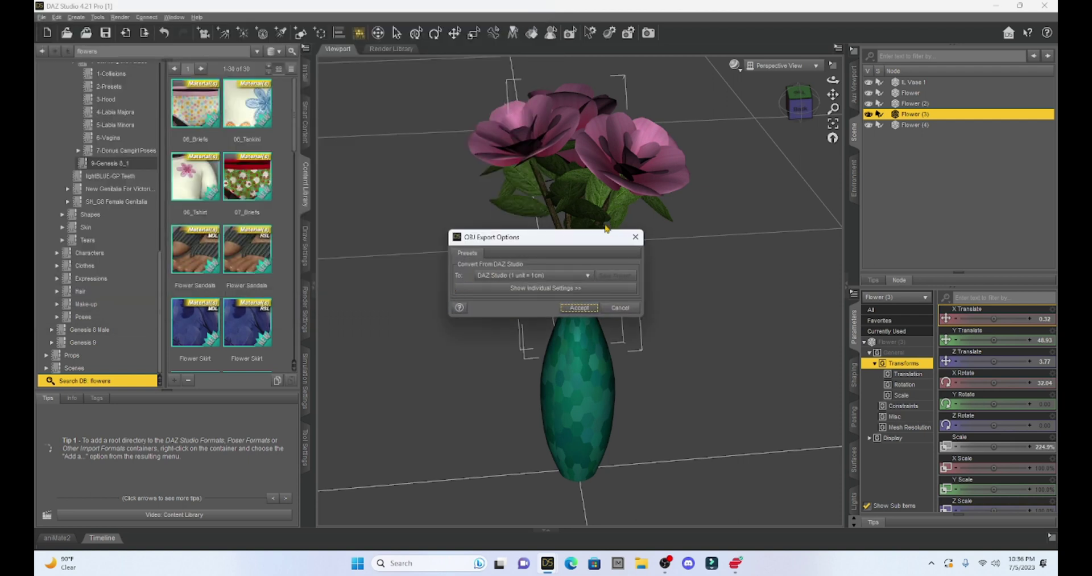
click(579, 308)
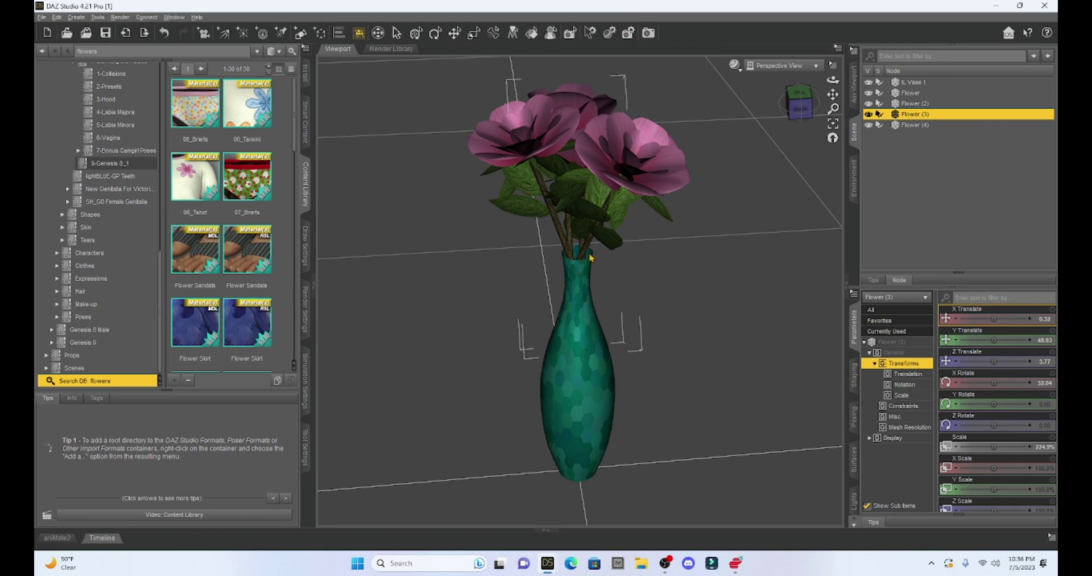
Switch to the DAZ Studio instance with the bedroom scene and import flower vase.obj with the Custom preset at 100% scale.
mouse_move(547, 563)
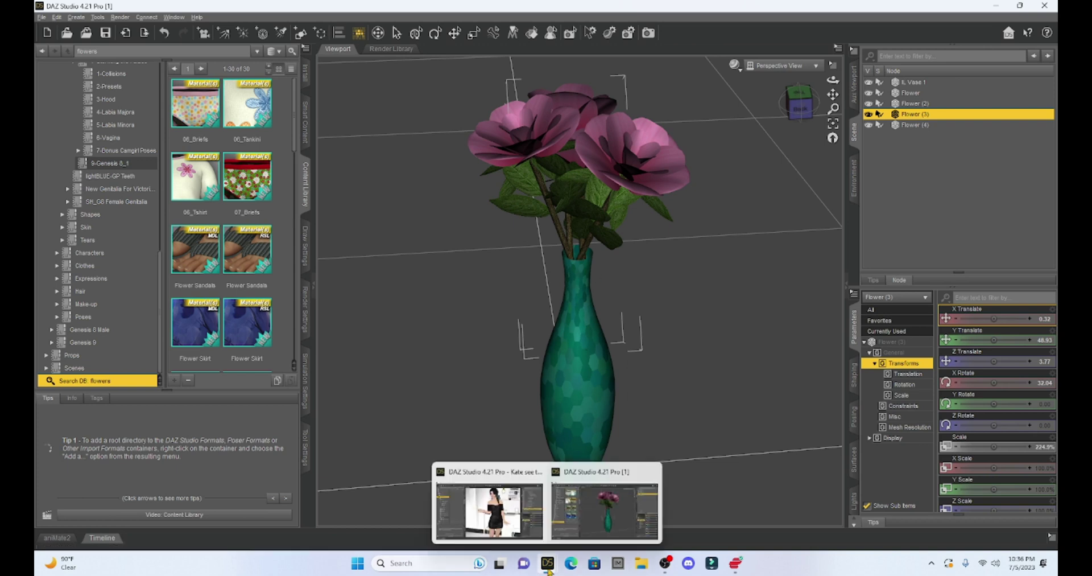
click(493, 507)
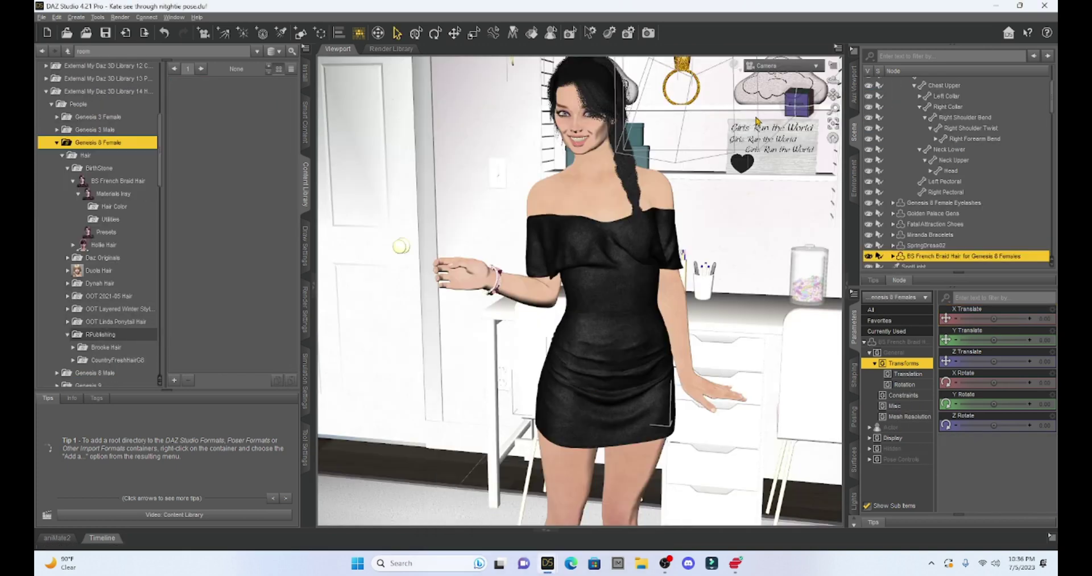
click(42, 17)
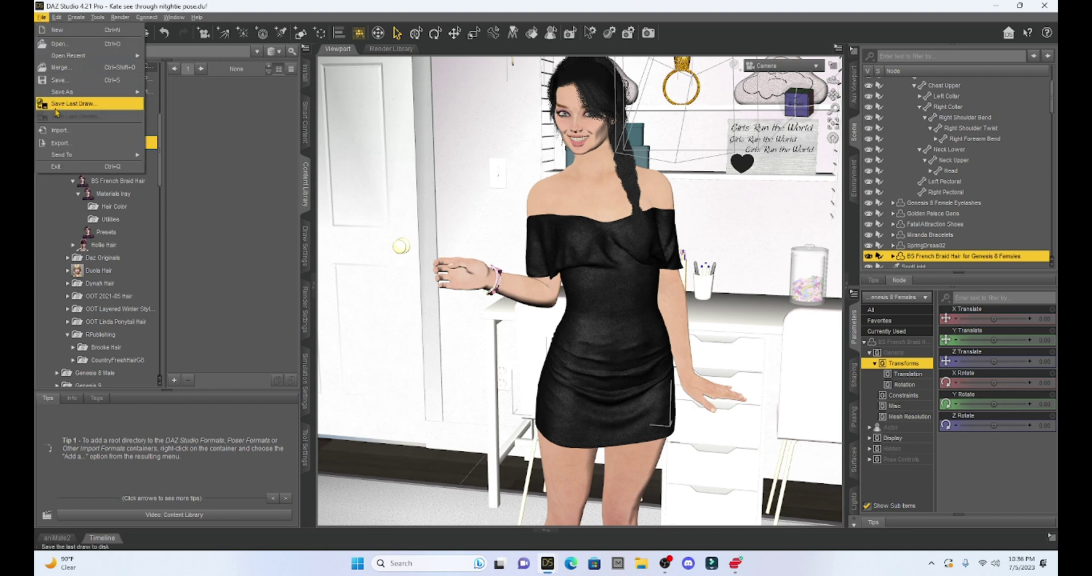
click(92, 134)
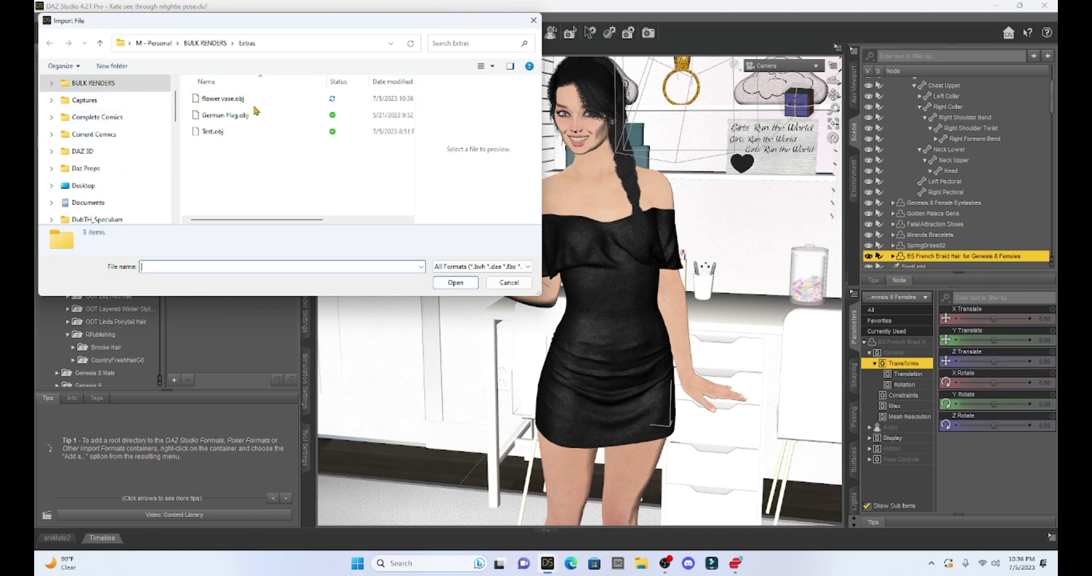
double_click(213, 102)
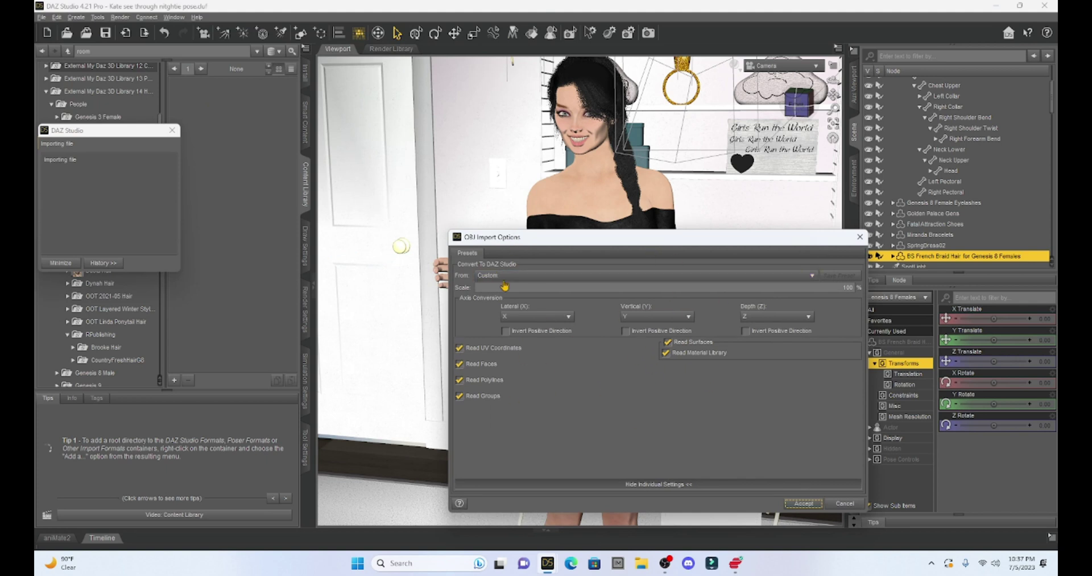
click(802, 503)
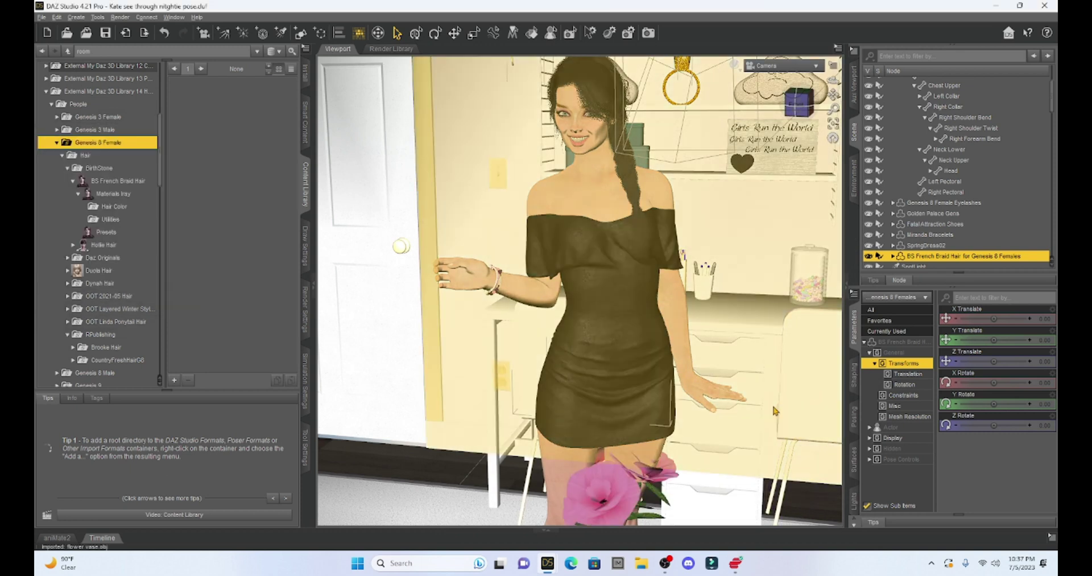
Select the imported flower vase and raise it to about Y 95, shifting it along X beside the woman's outstretched hand.
scroll(753, 346, down, 3)
scroll(752, 346, up, 1)
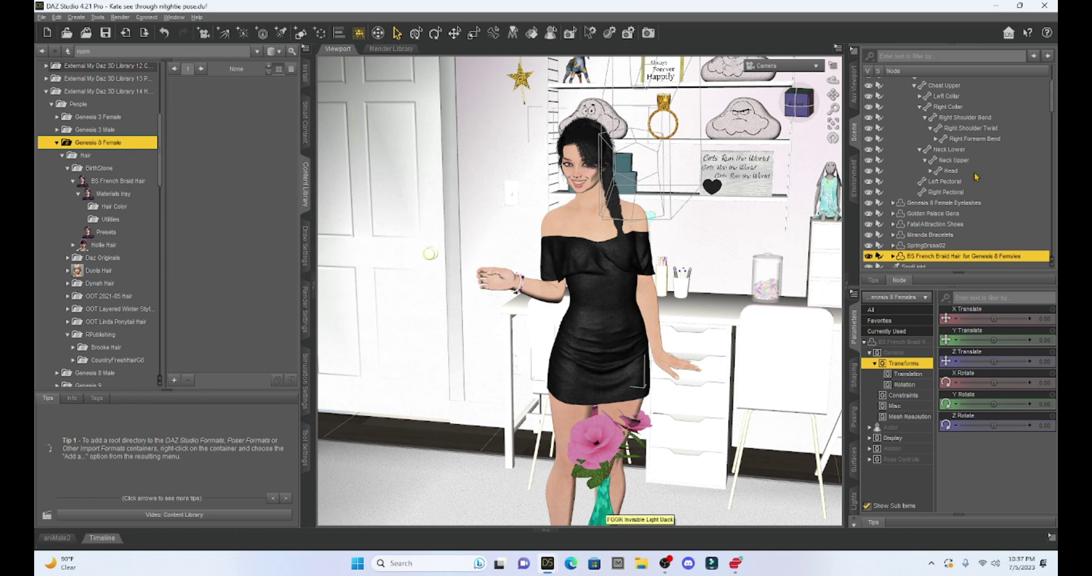
scroll(958, 224, down, 10)
scroll(951, 233, down, 7)
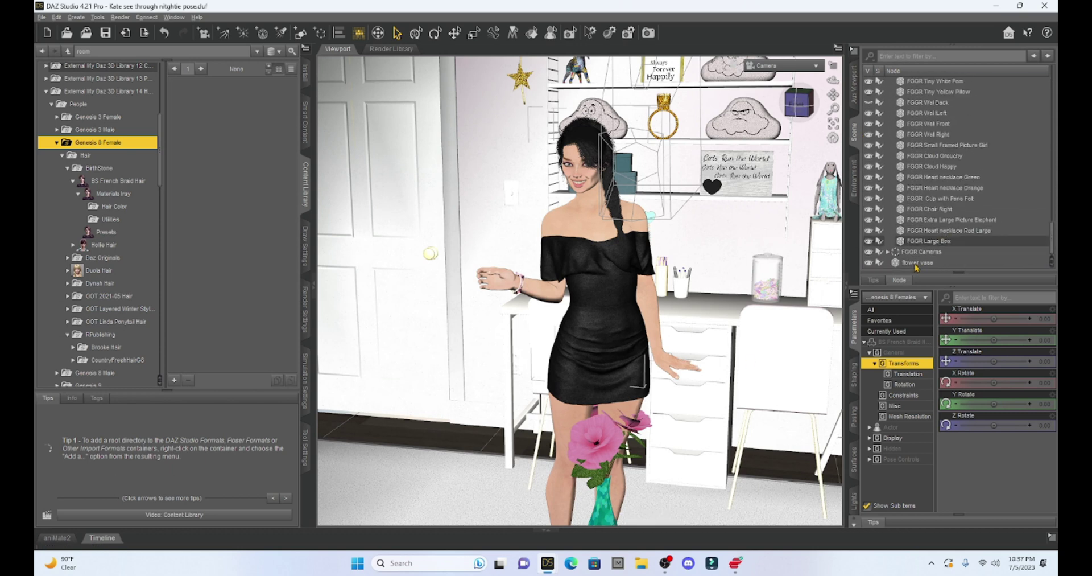
click(916, 264)
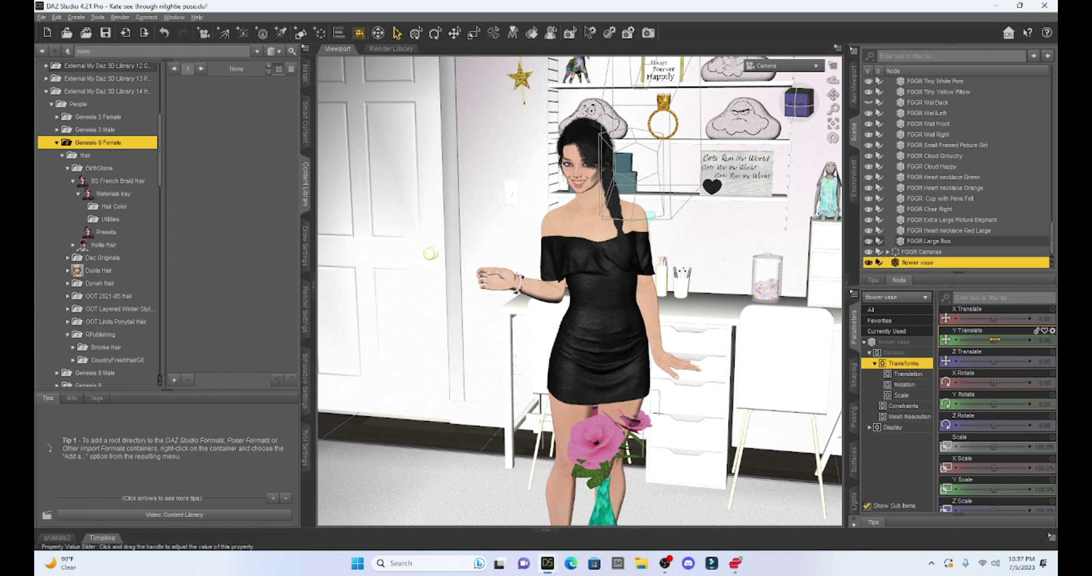
drag(990, 339, 978, 318)
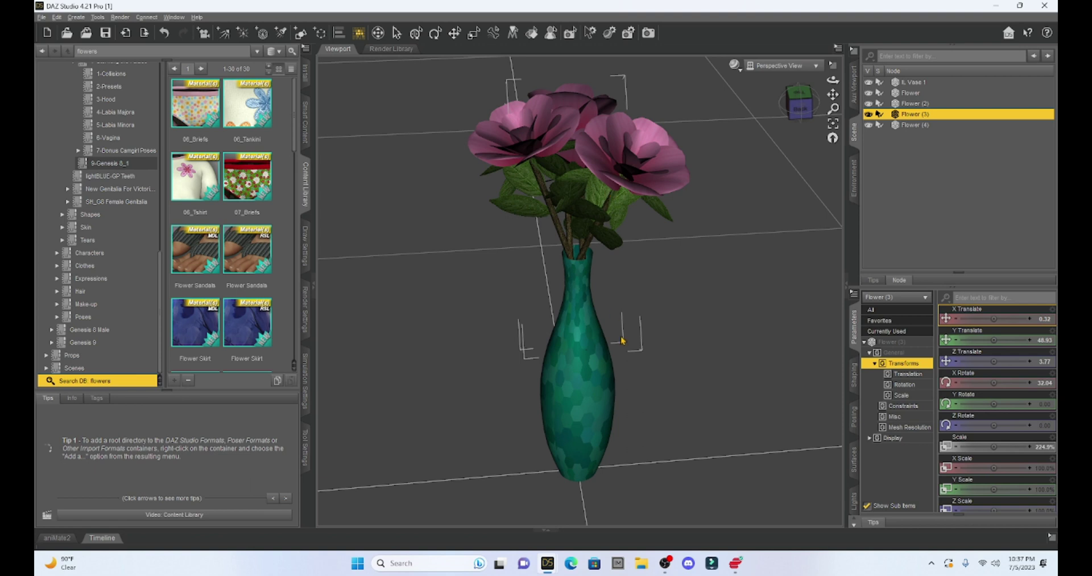
Return to the bedroom scene and scale the flower vase down to about 57%.
mouse_move(548, 563)
click(503, 522)
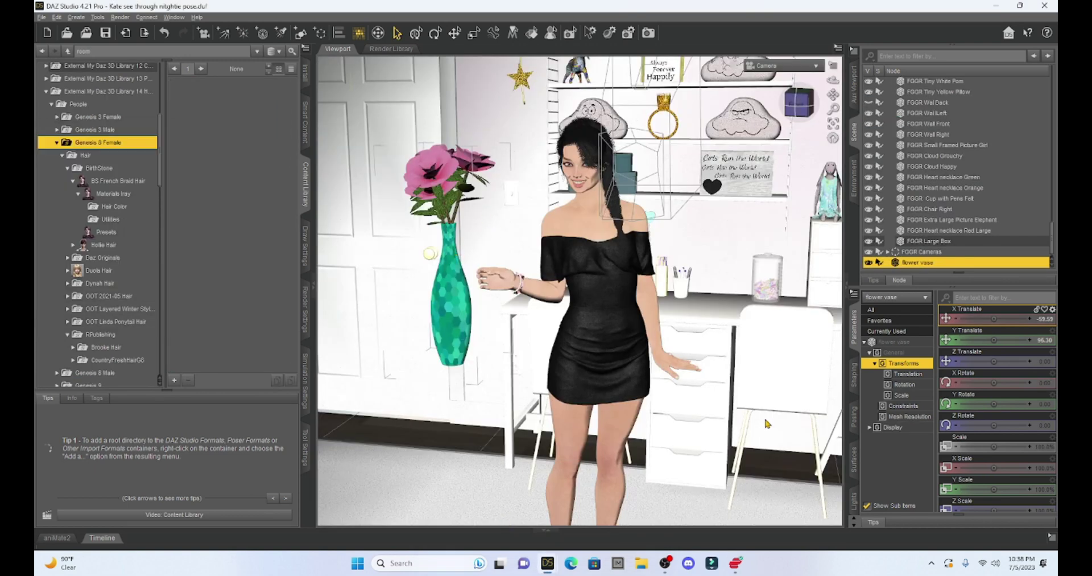
mouse_move(994, 448)
drag(995, 446, 977, 446)
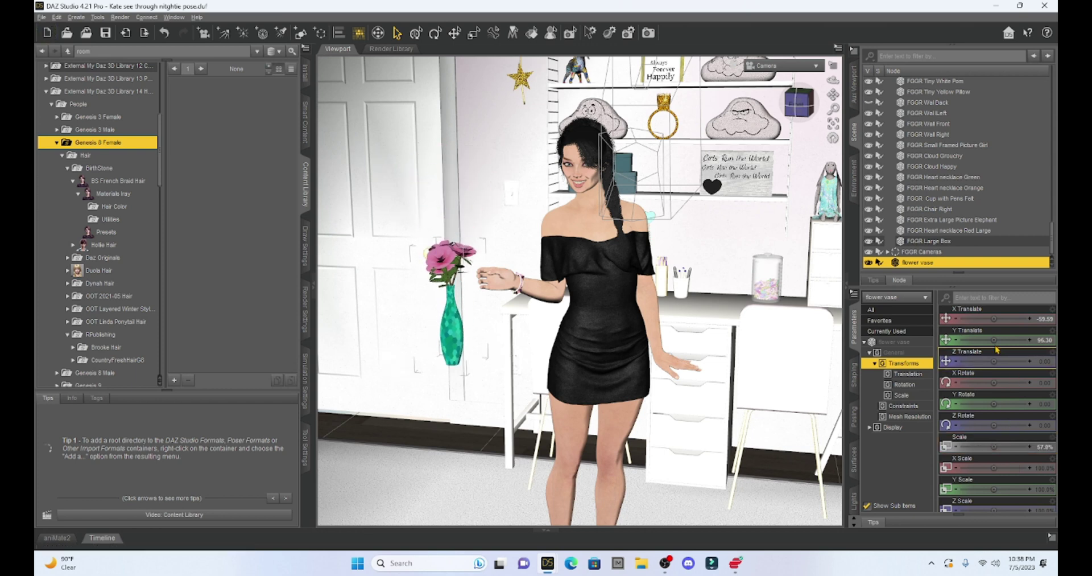
Move the flower vase into the woman's raised hand at about X -34, Y 122, Z 25 and scale it to 43.7%.
drag(994, 340, 983, 360)
drag(994, 319, 1005, 318)
drag(994, 360, 991, 339)
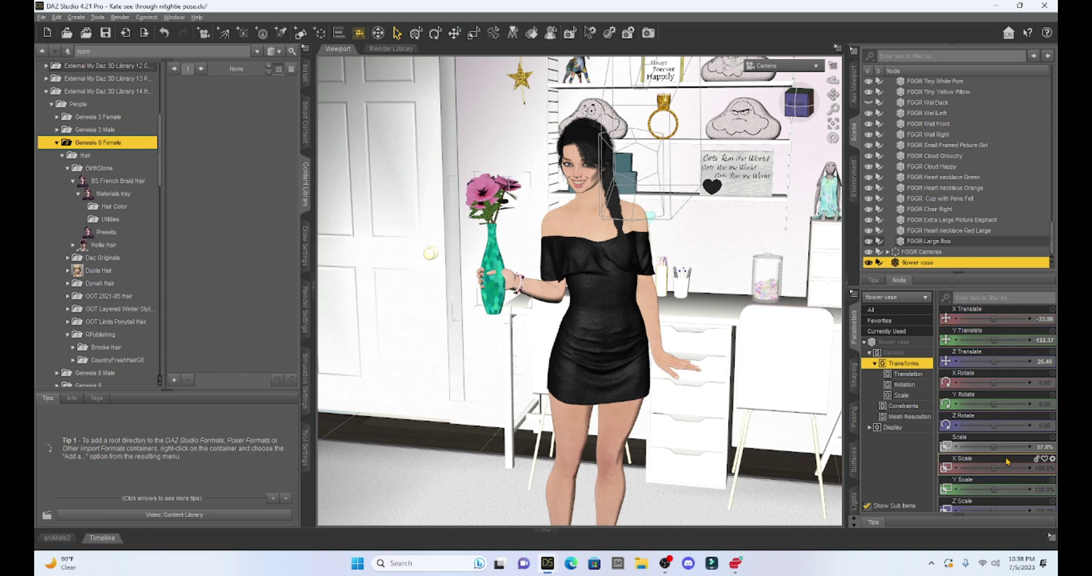
drag(994, 447, 980, 446)
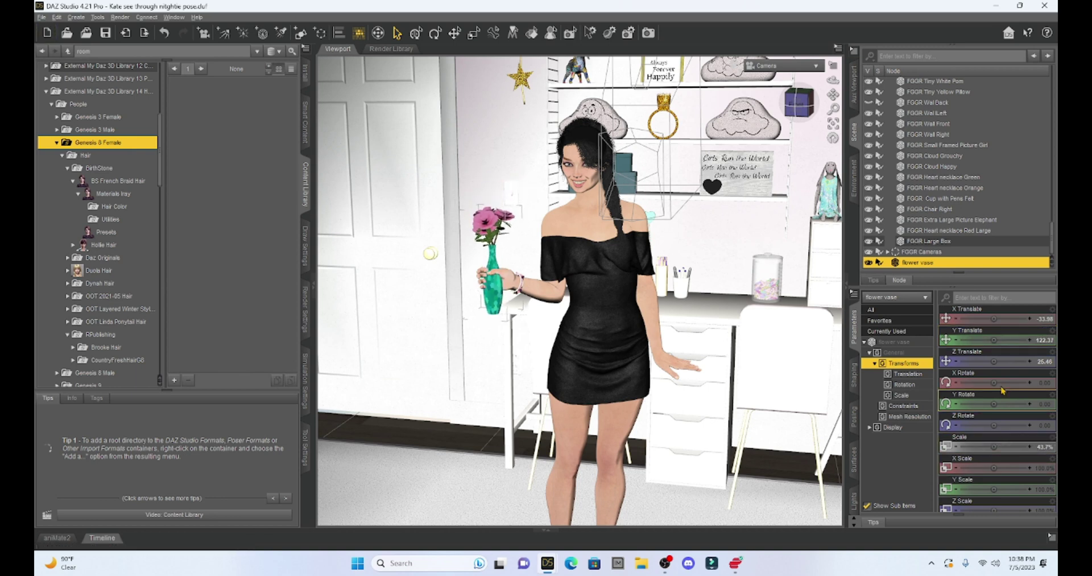
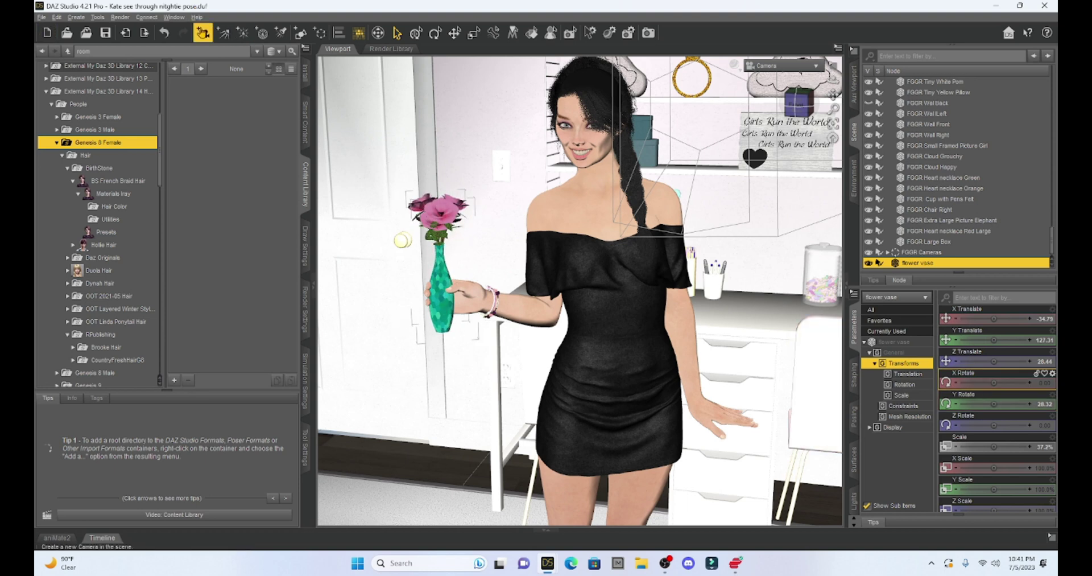
Undo the last rotation changes on the flower vase.
click(165, 35)
click(164, 35)
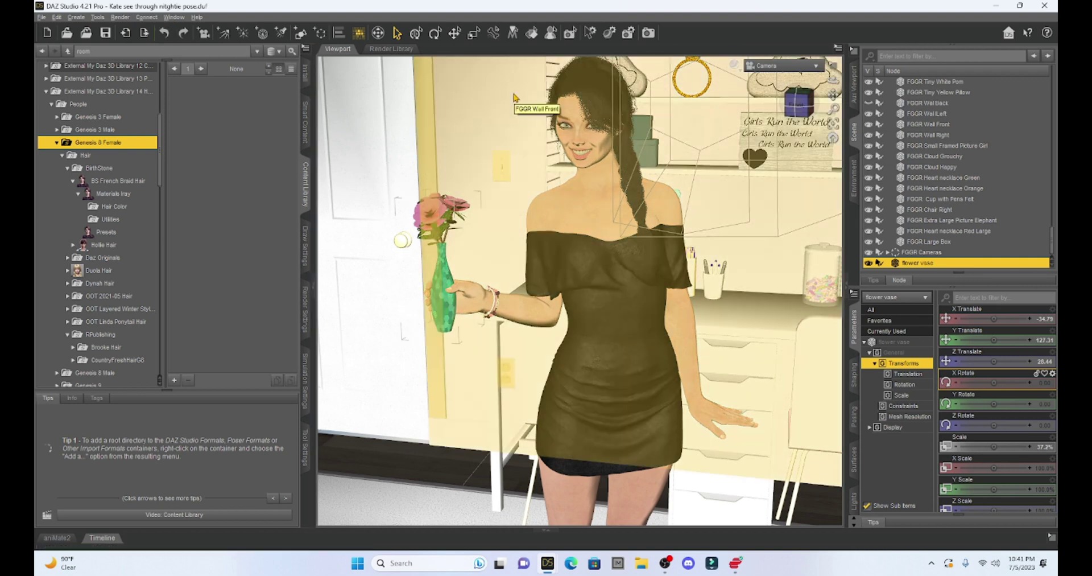
Collapse the pane groups on both sides to enlarge the viewport around the woman and vase.
drag(832, 93, 842, 94)
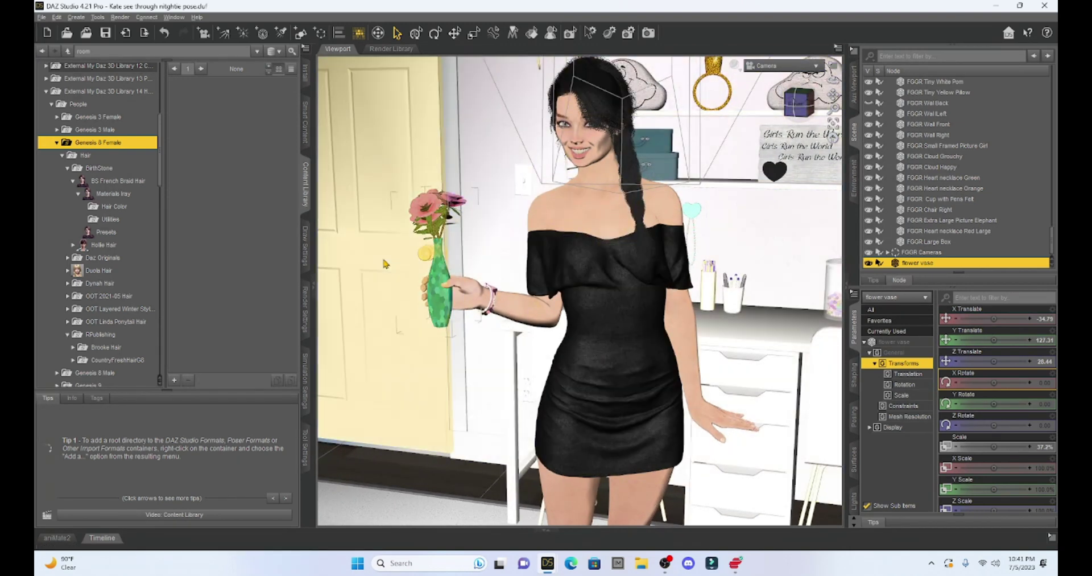
click(314, 290)
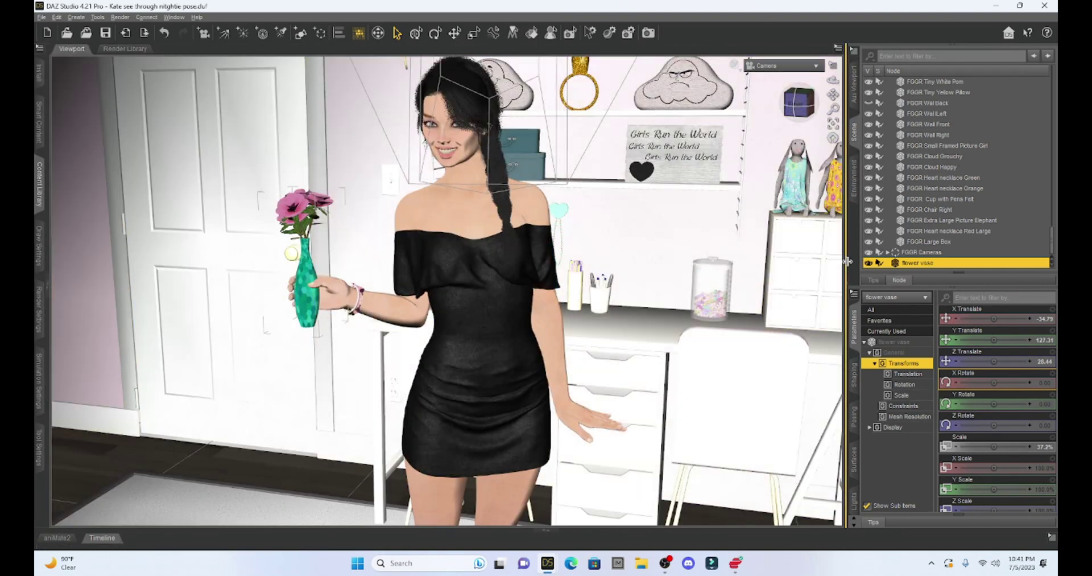
click(848, 291)
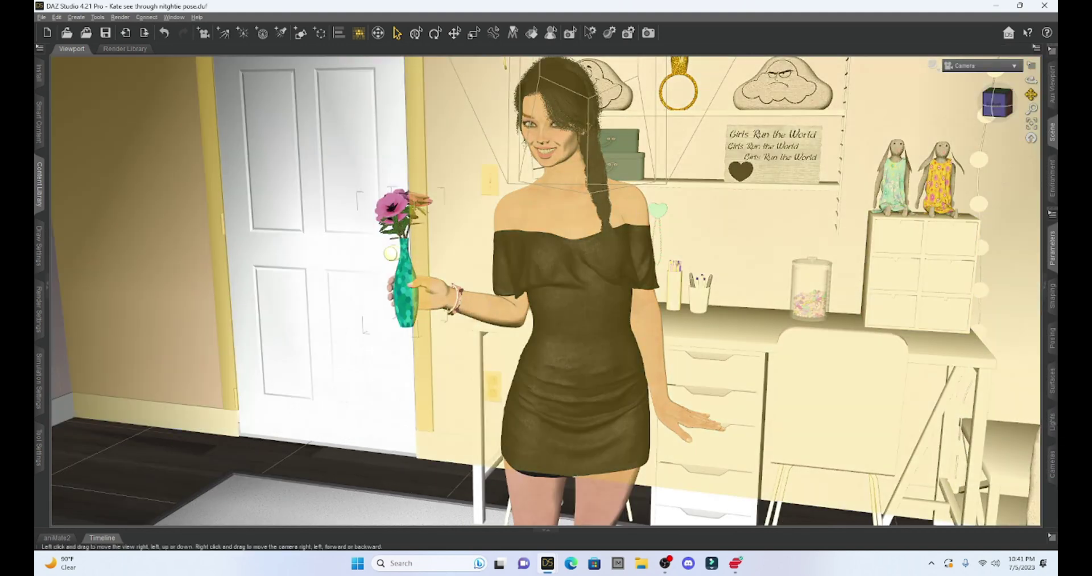
Reframe the camera with the woman and vase between the door and desk chair, and render the scene.
drag(1032, 94, 996, 104)
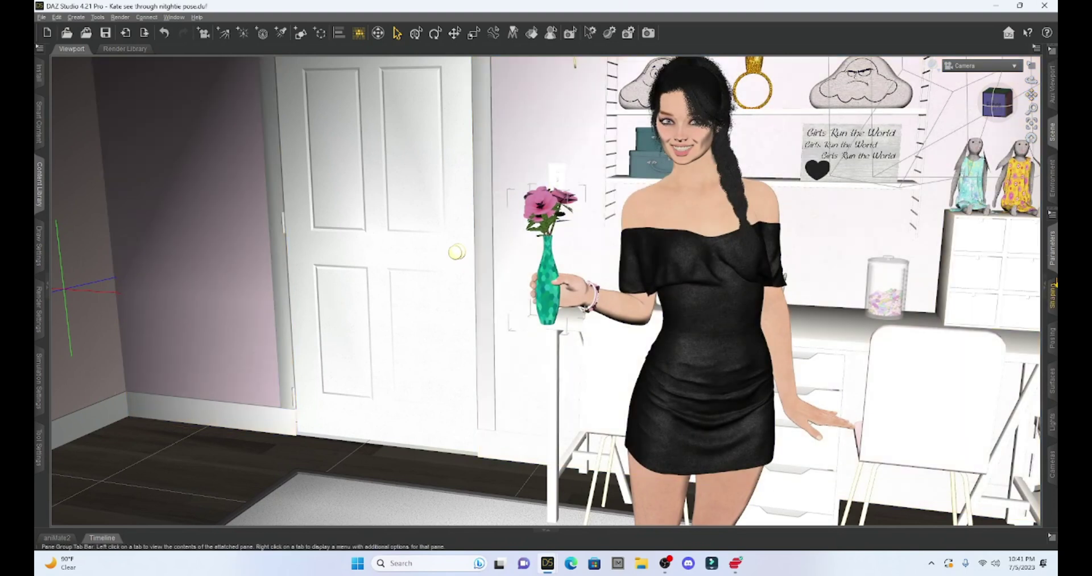
scroll(859, 205, down, 2)
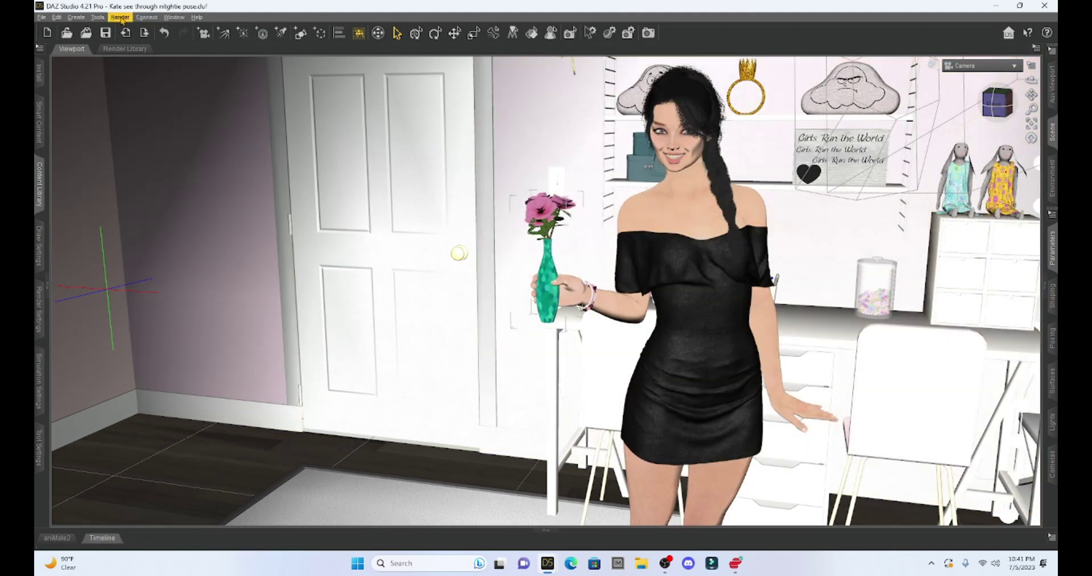
click(120, 17)
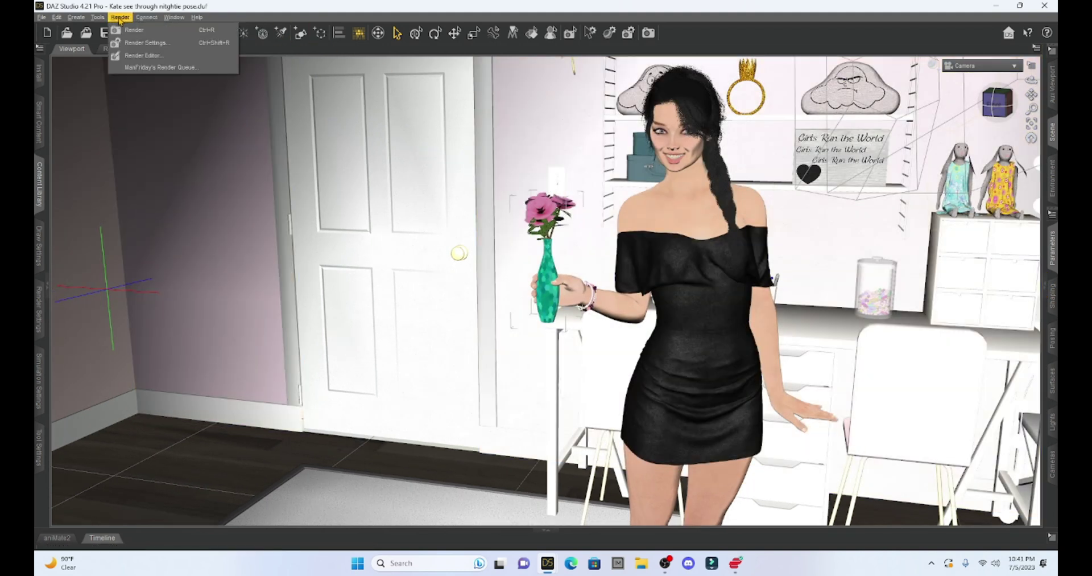
click(141, 56)
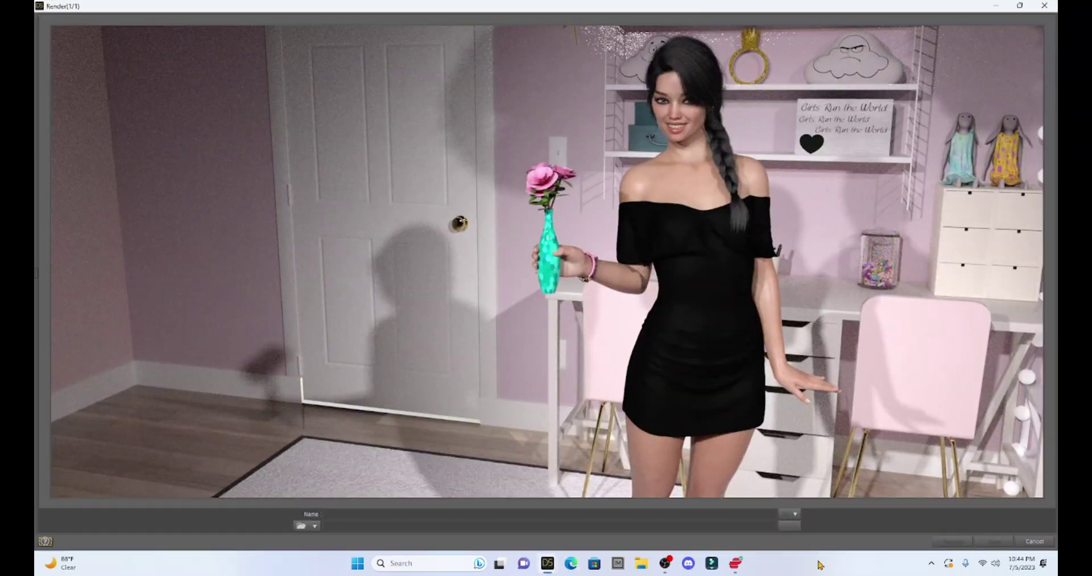